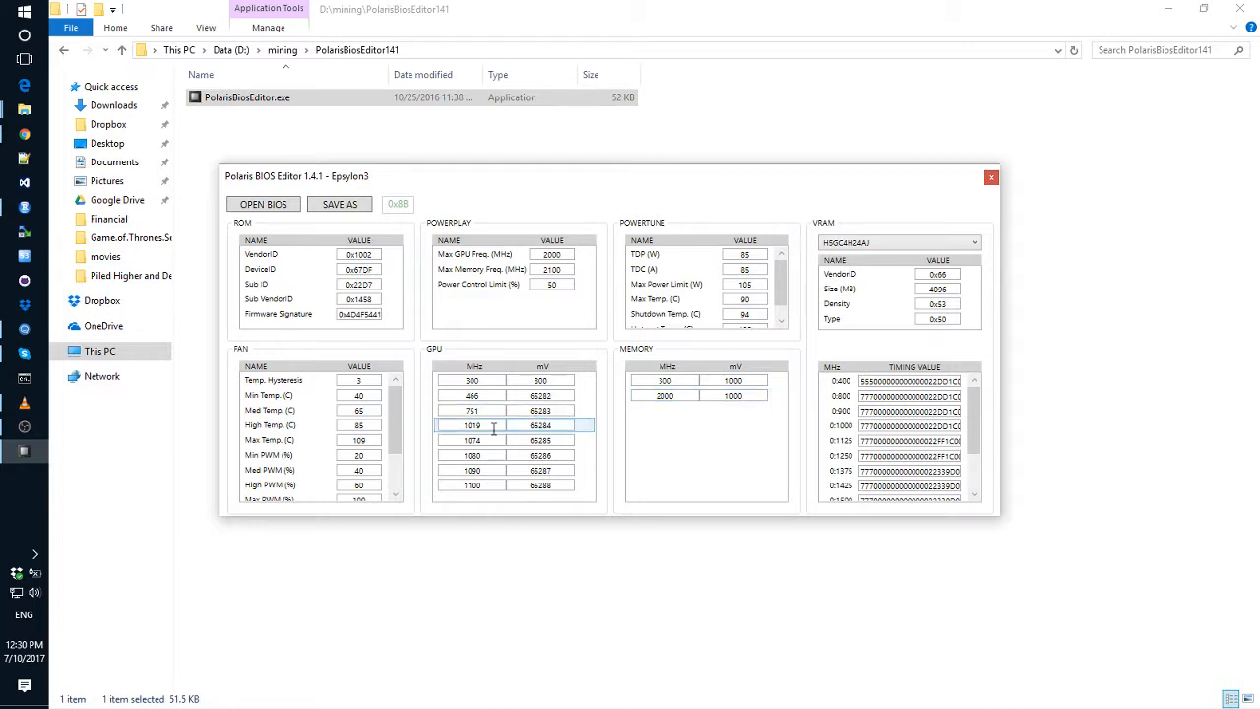
Examine the fan's minimum, medium and high temperature thresholds in the FAN settings.
mouse_move(397, 426)
left_mouse_down()
mouse_move(396, 445)
mouse_move(397, 433)
left_mouse_up()
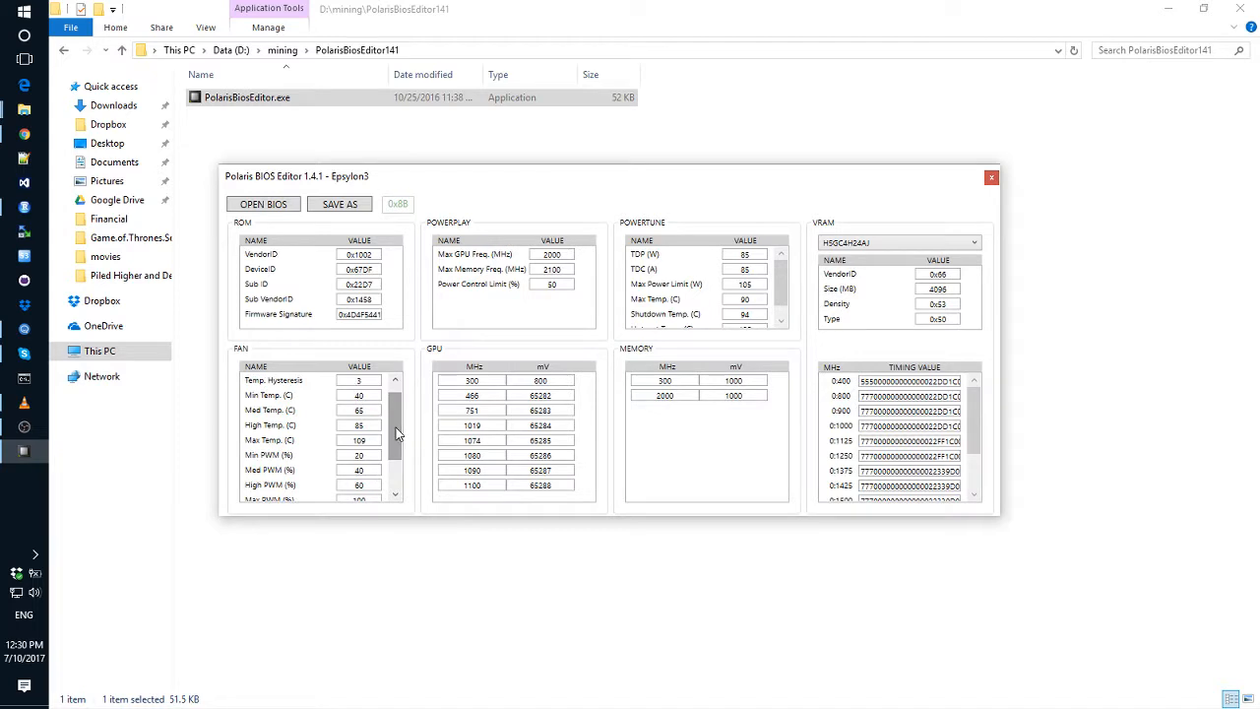
left_click(291, 425)
left_click(366, 411)
left_click(323, 396)
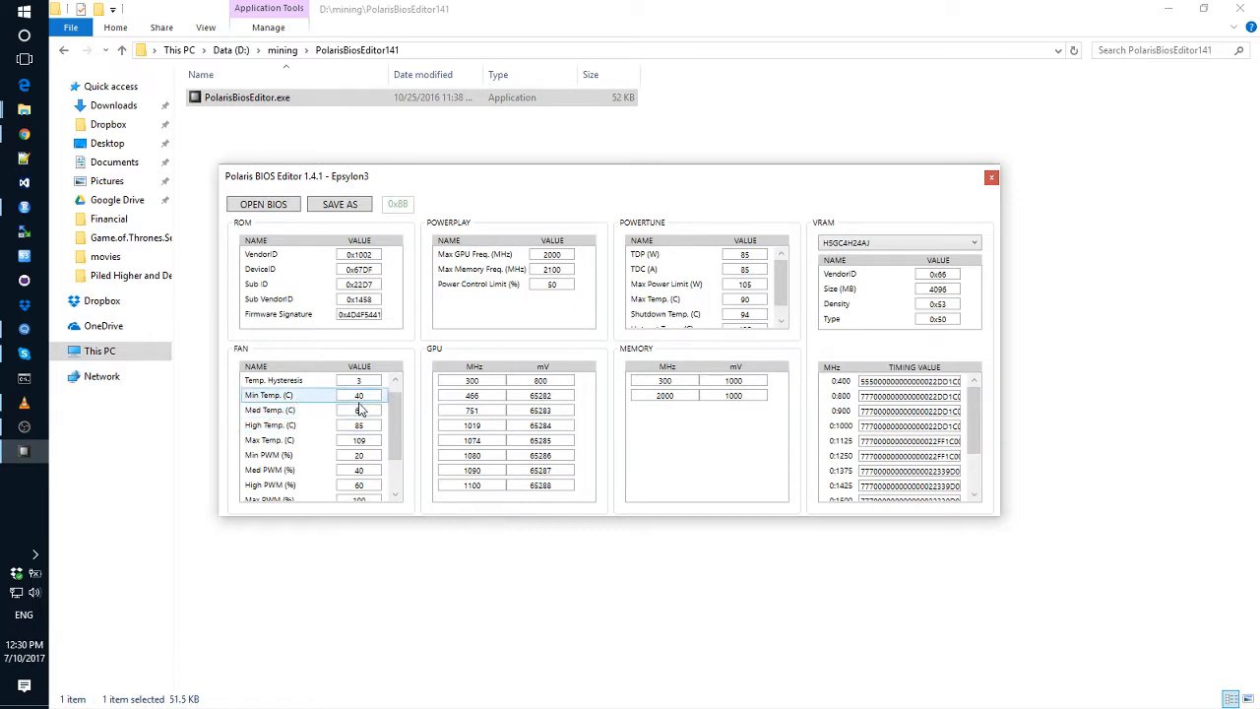
left_click(362, 408)
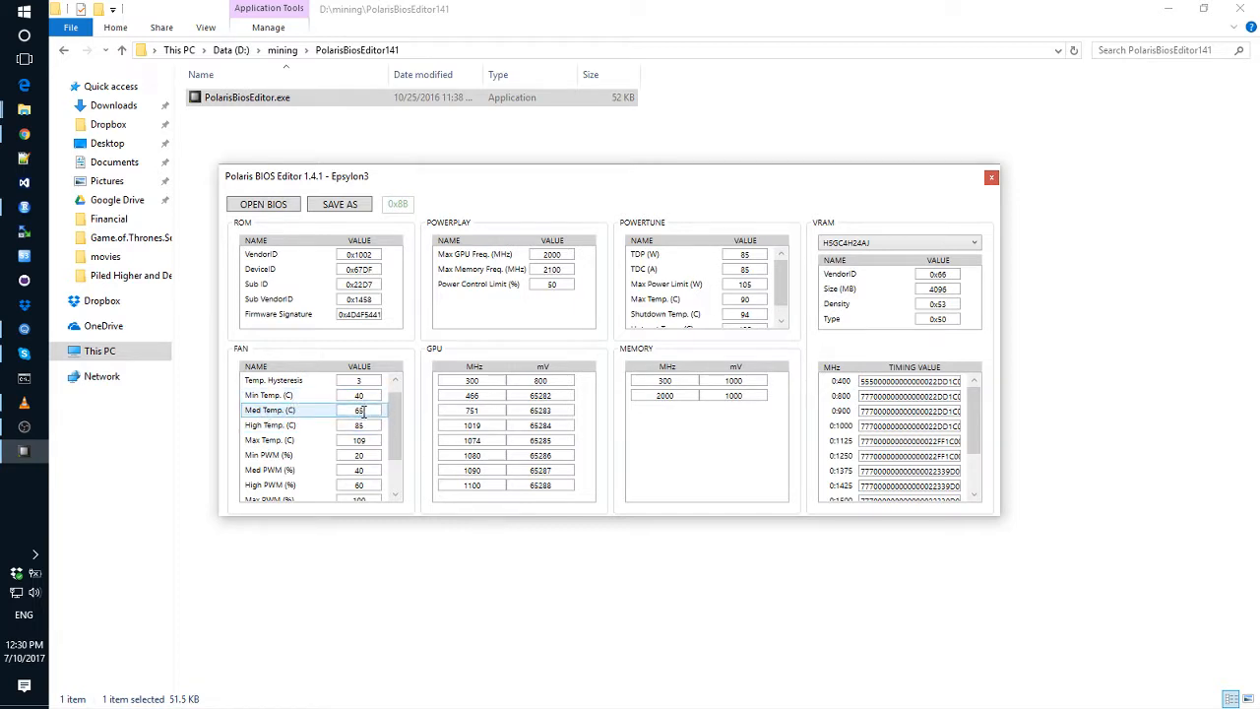
left_click(269, 426)
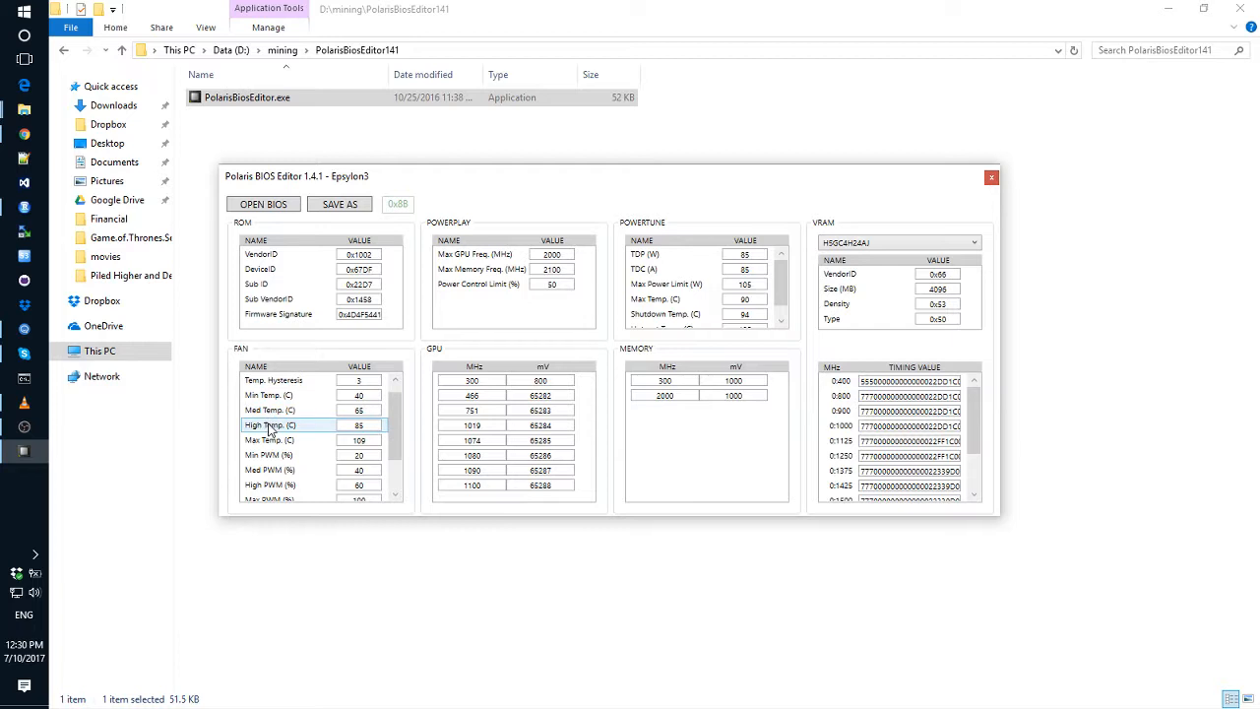
left_click(363, 397)
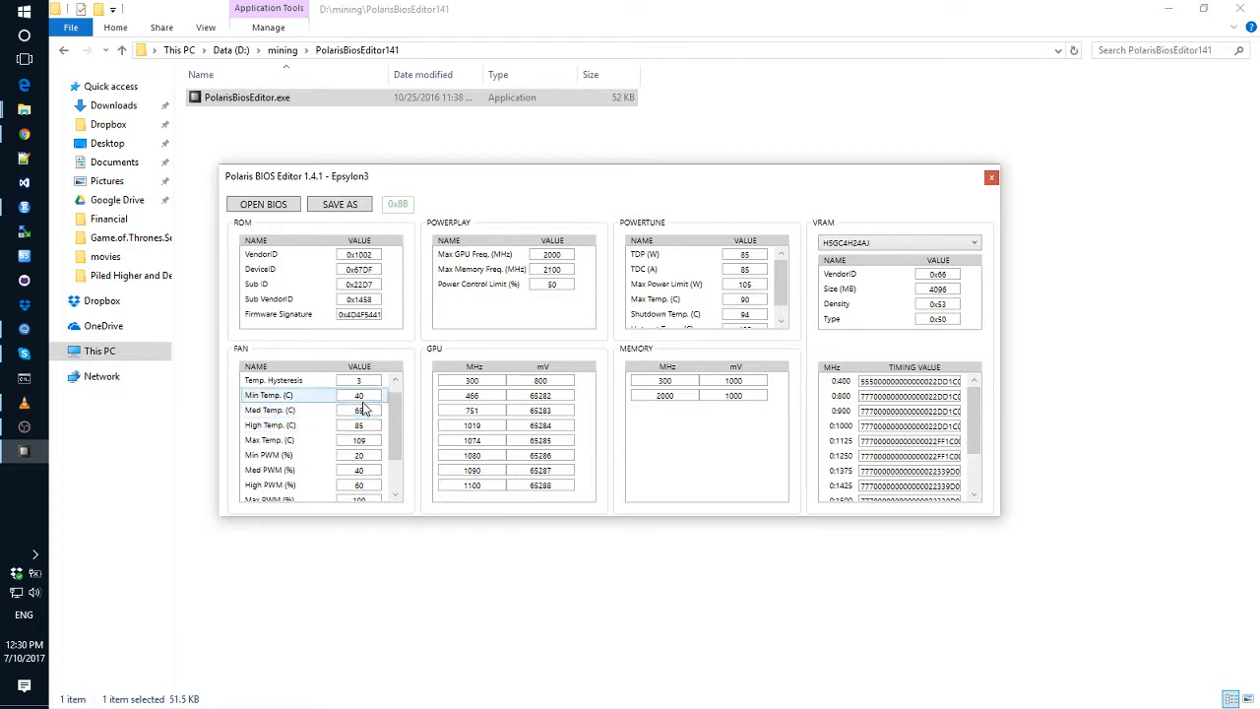
left_click(266, 409)
left_click(266, 424)
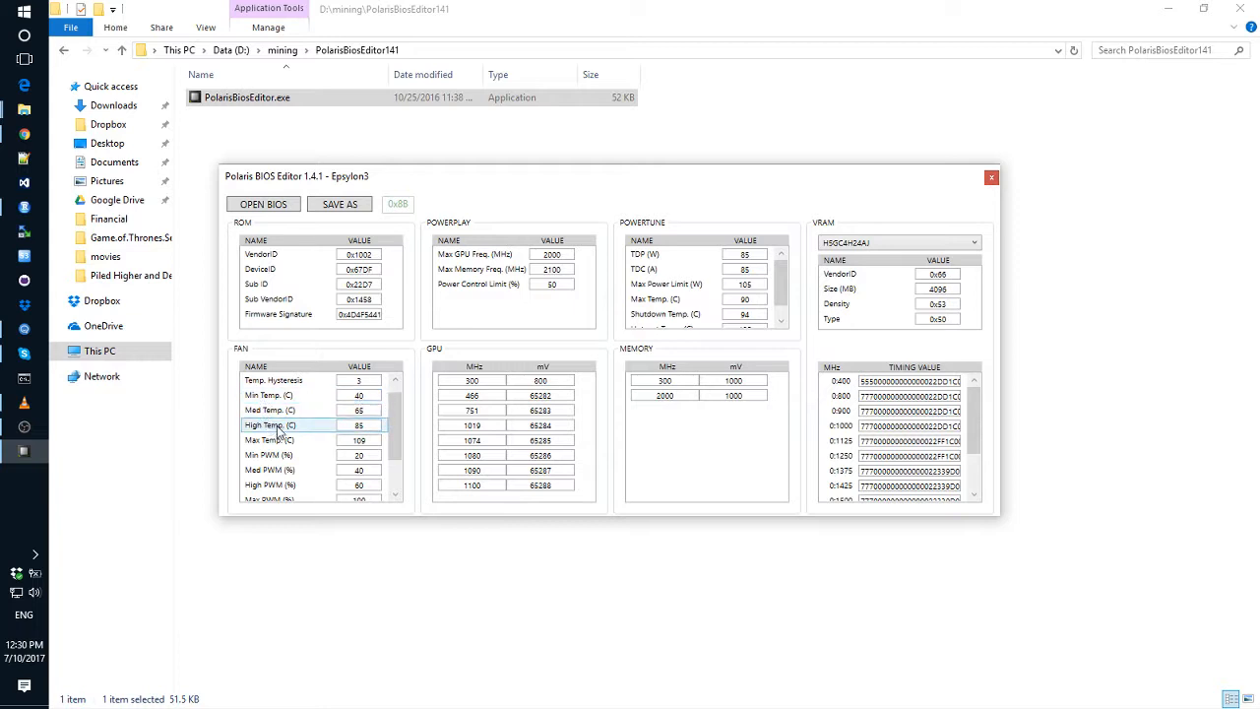
Set the fan's High Temp. threshold to 75 °C.
left_click(363, 425)
left_click_drag(363, 426, 349, 425)
type("75")
left_click(364, 441)
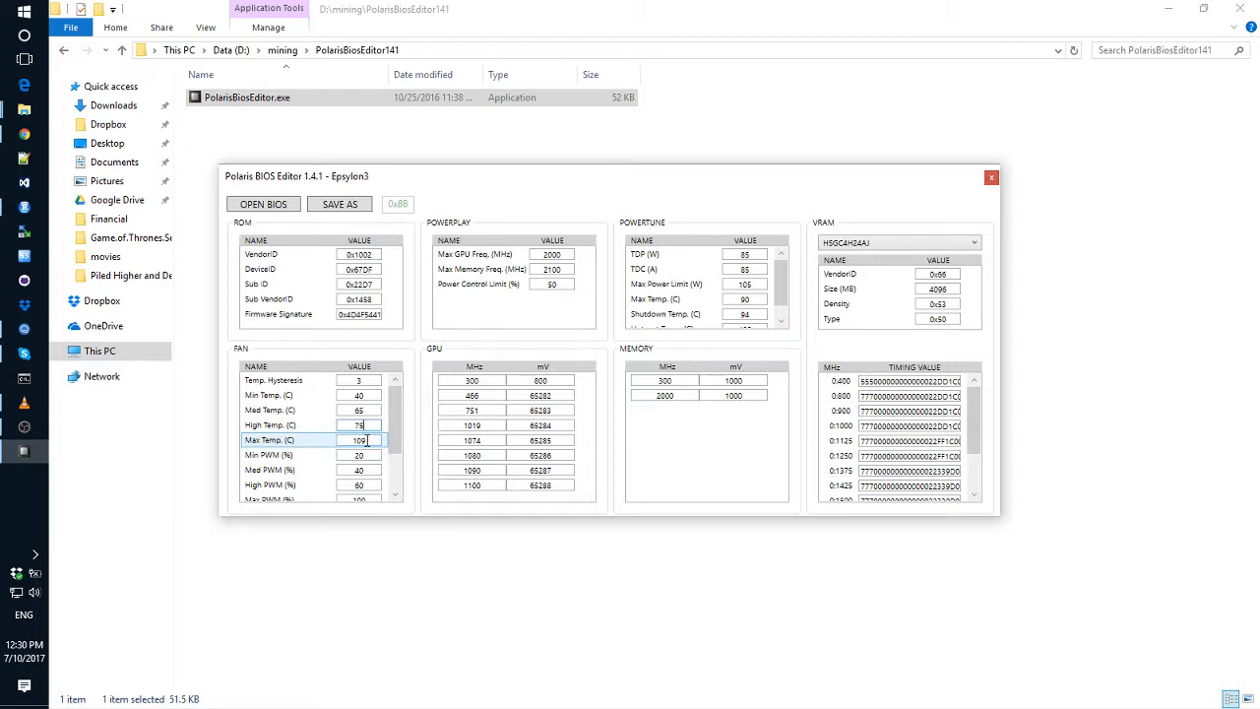
key("Up")
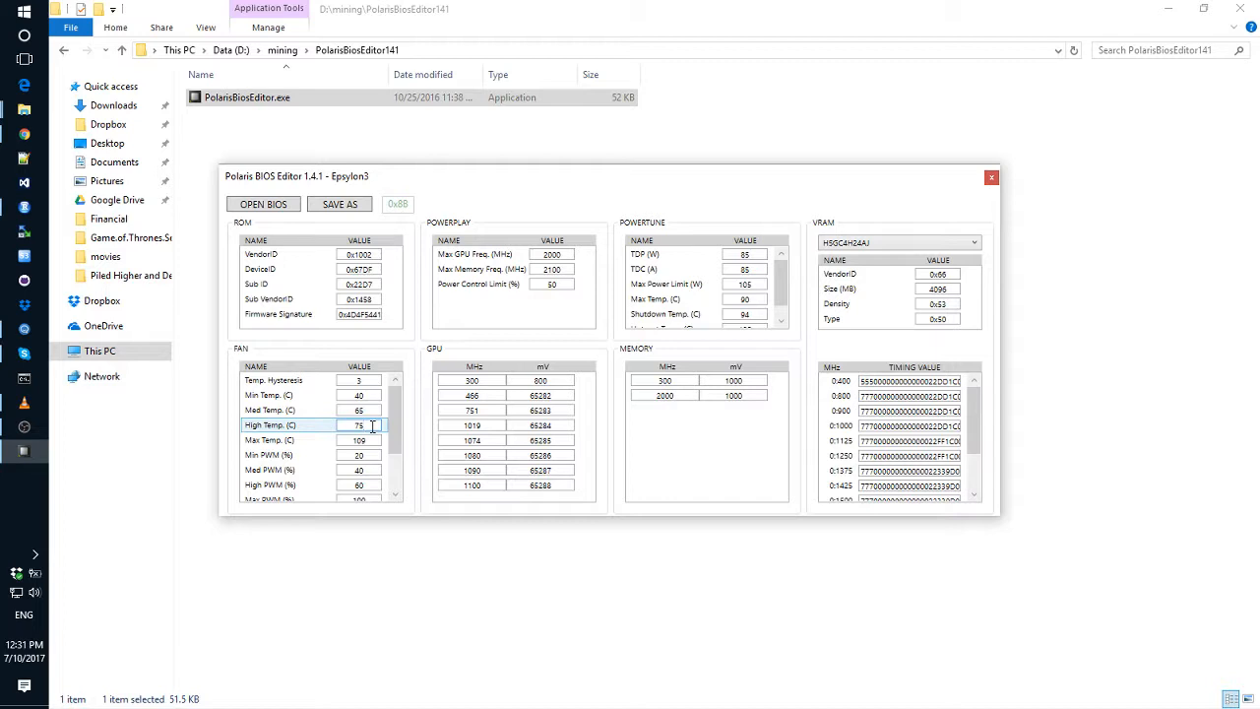
left_click(364, 411)
Set the fan's Min, Med and High PWM values to 40, 60 and 80 %.
left_click_drag(398, 440, 400, 466)
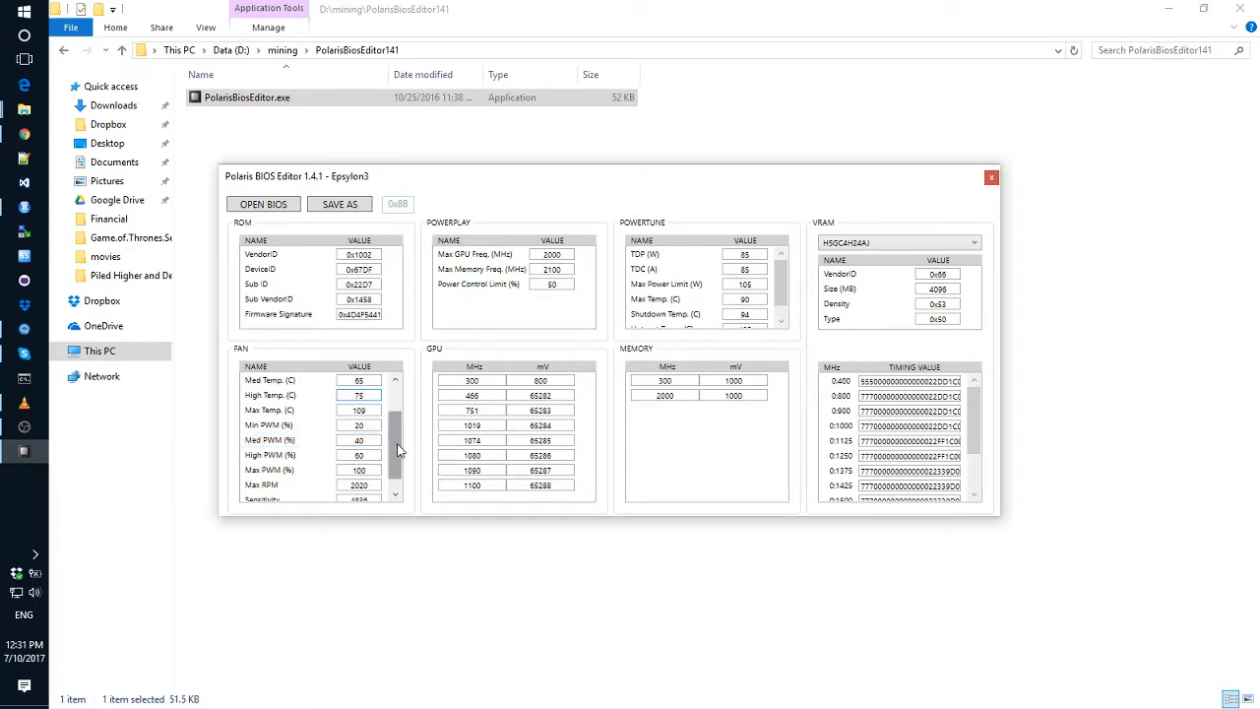
left_click_drag(397, 442, 397, 443)
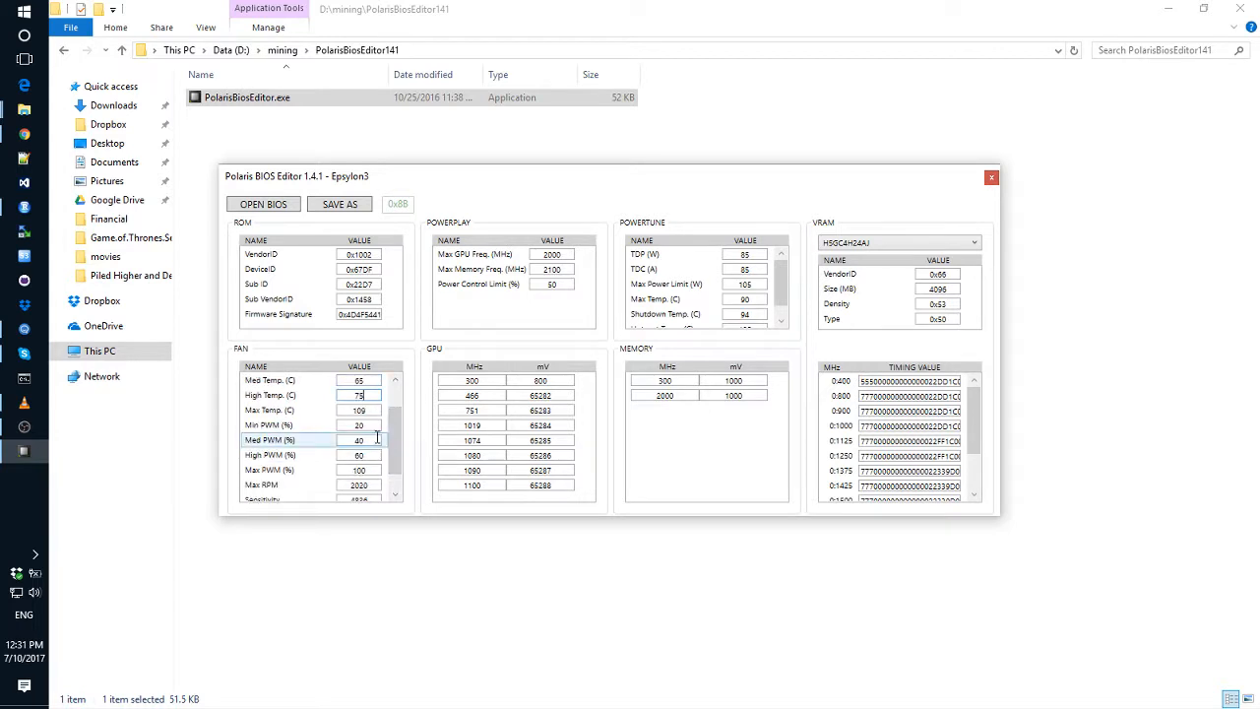
left_click(367, 426)
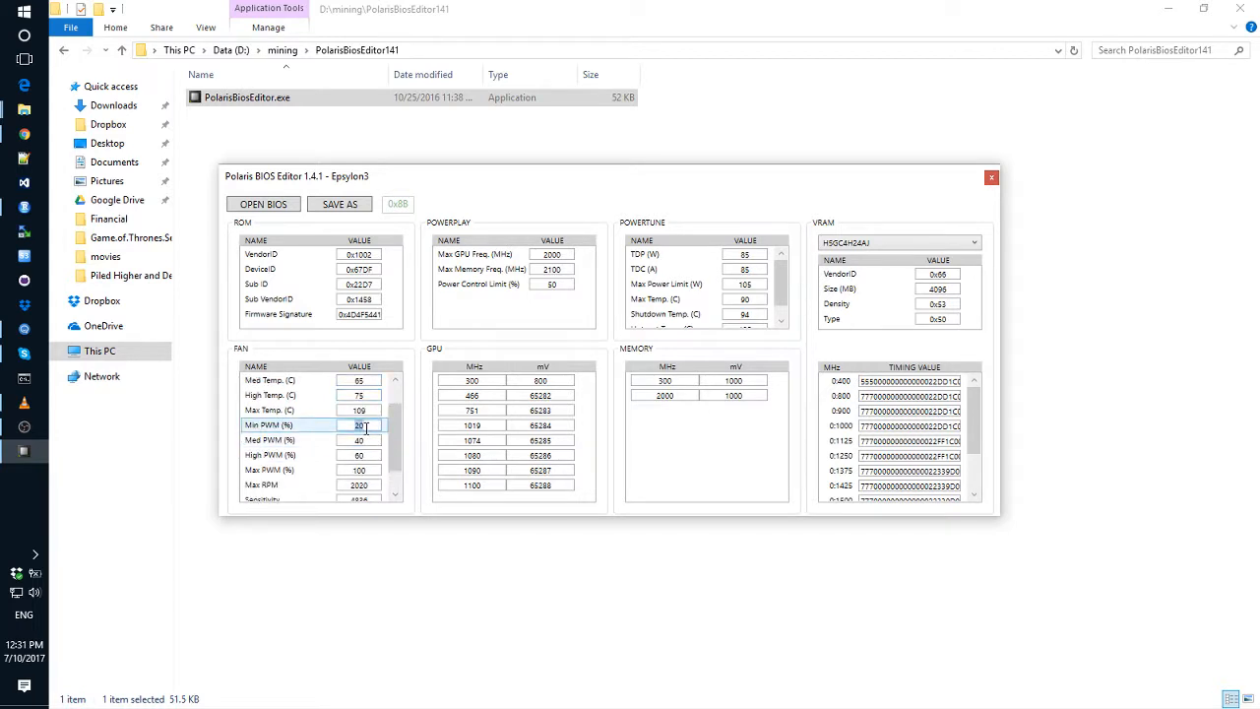
type("40")
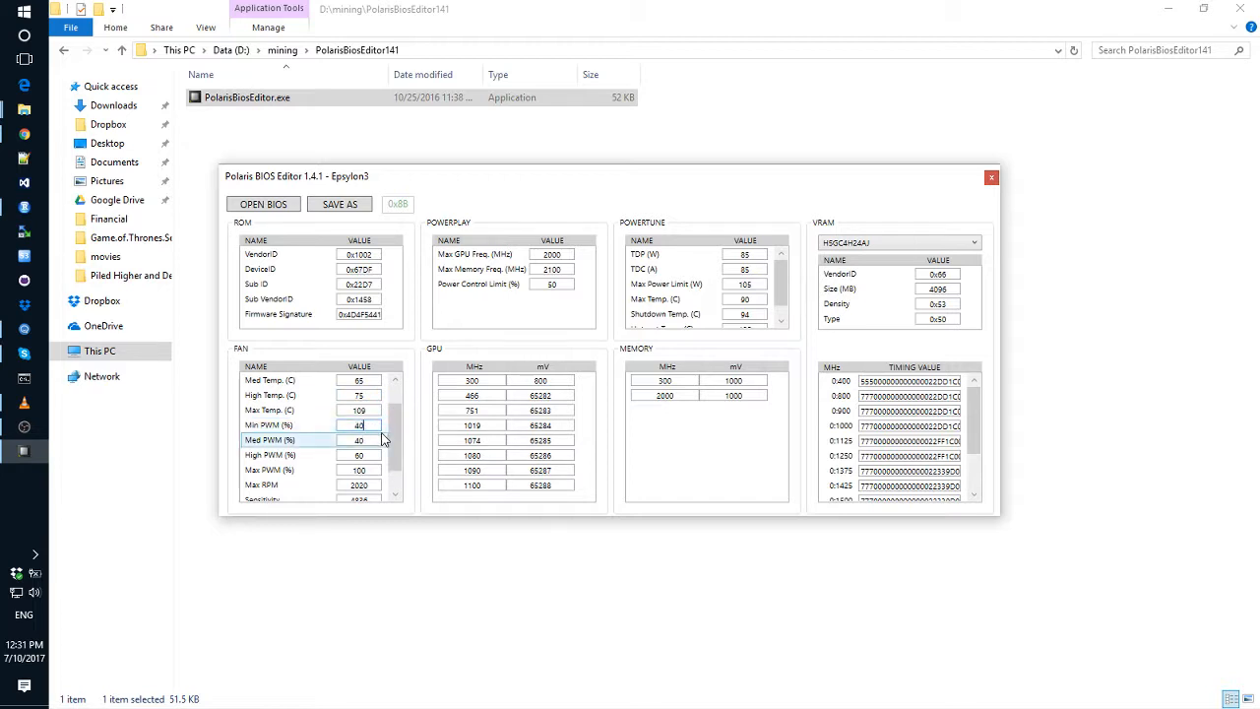
left_click(366, 442)
type("60")
left_click(366, 455)
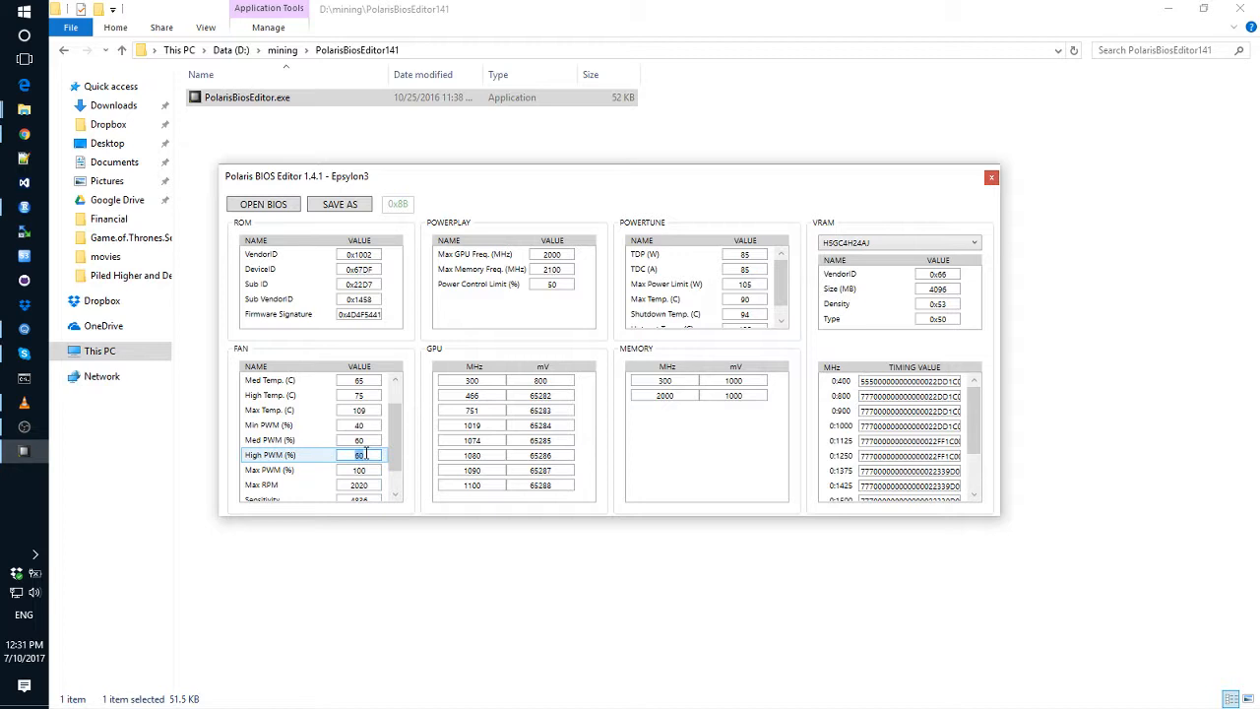
type("80")
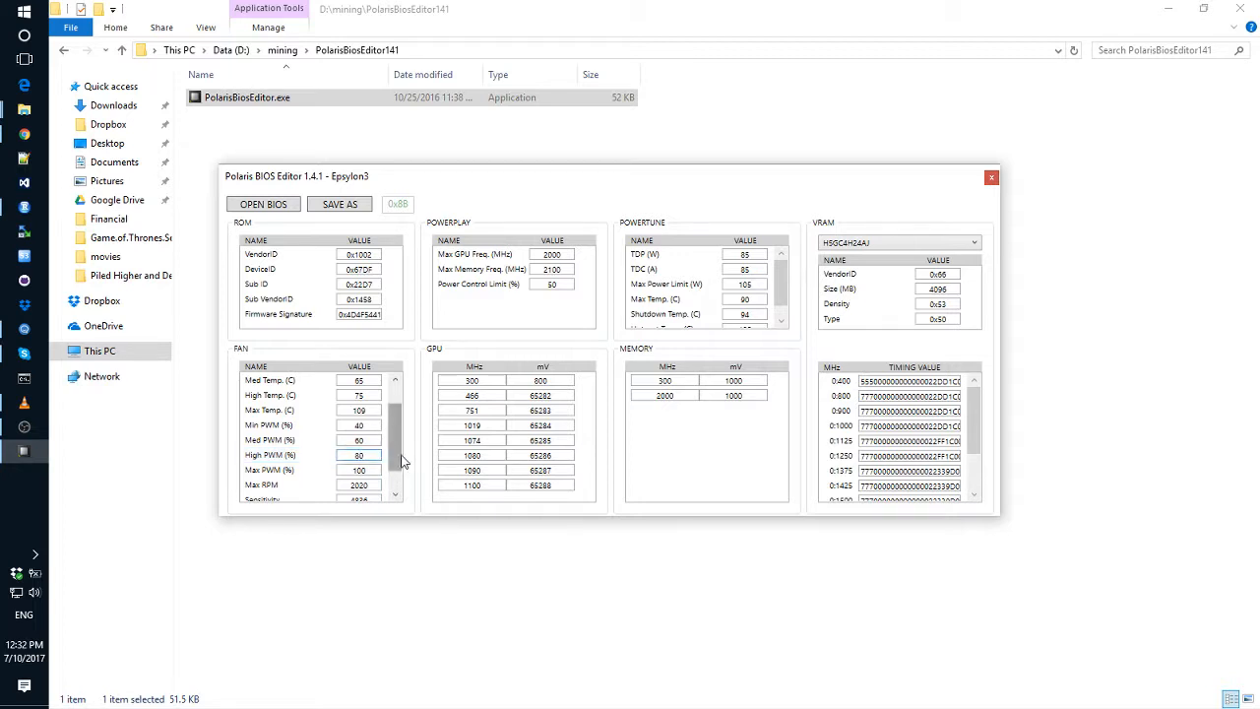
Set the fan's Max RPM to 3000.
left_click_drag(401, 463, 401, 471)
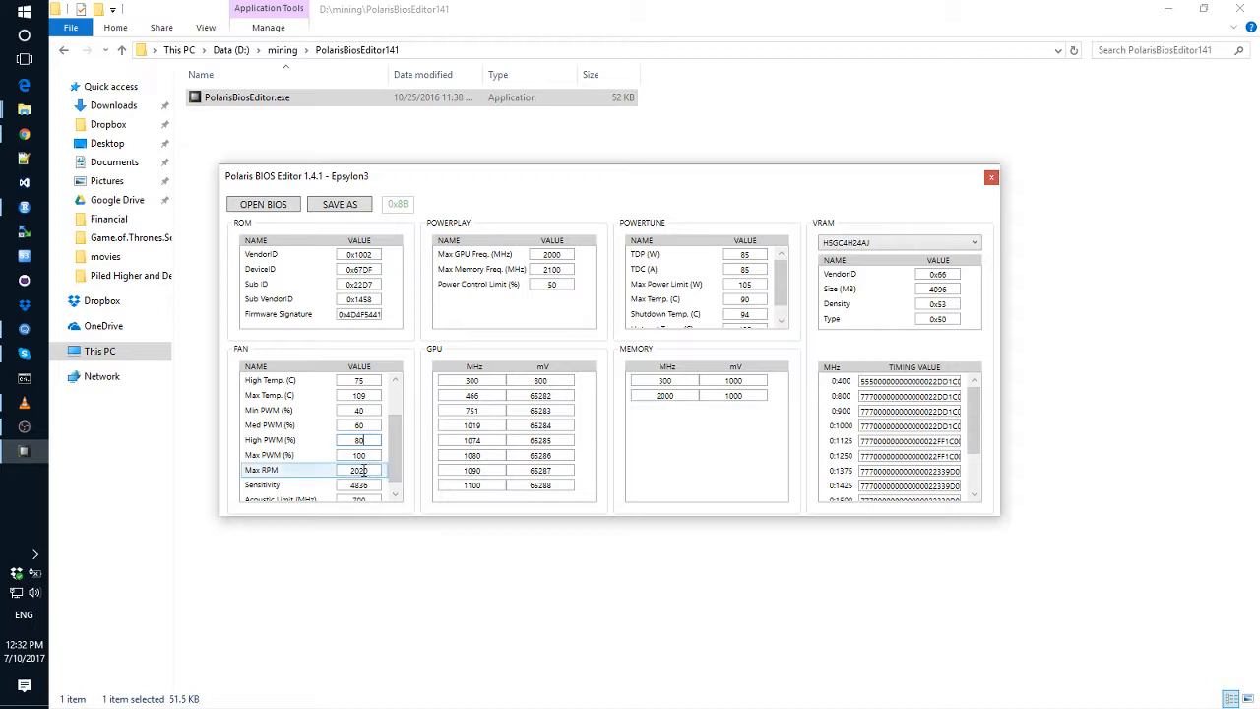
double_click(371, 470)
type("3000")
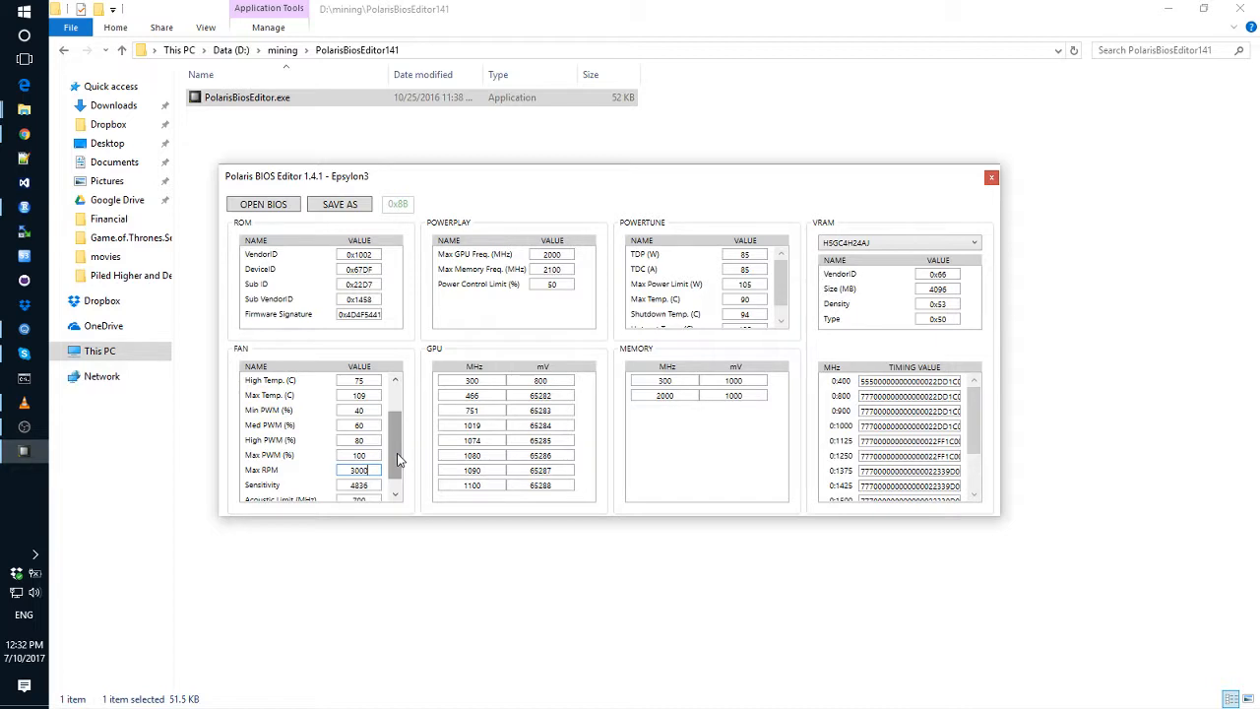
Set the fan's Acoustic Limit to 1000 MHz.
mouse_move(398, 458)
left_mouse_down()
mouse_move(399, 424)
mouse_move(401, 478)
left_mouse_up()
left_click(362, 486)
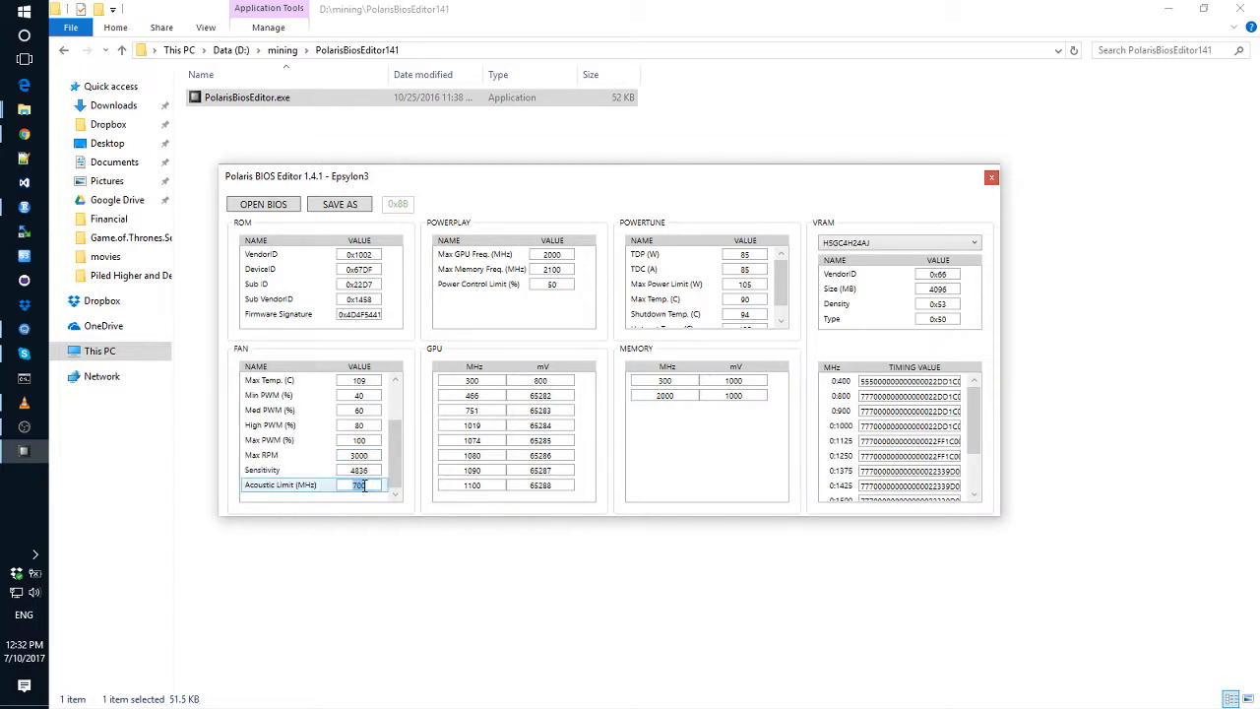
type("1000")
left_click(393, 485)
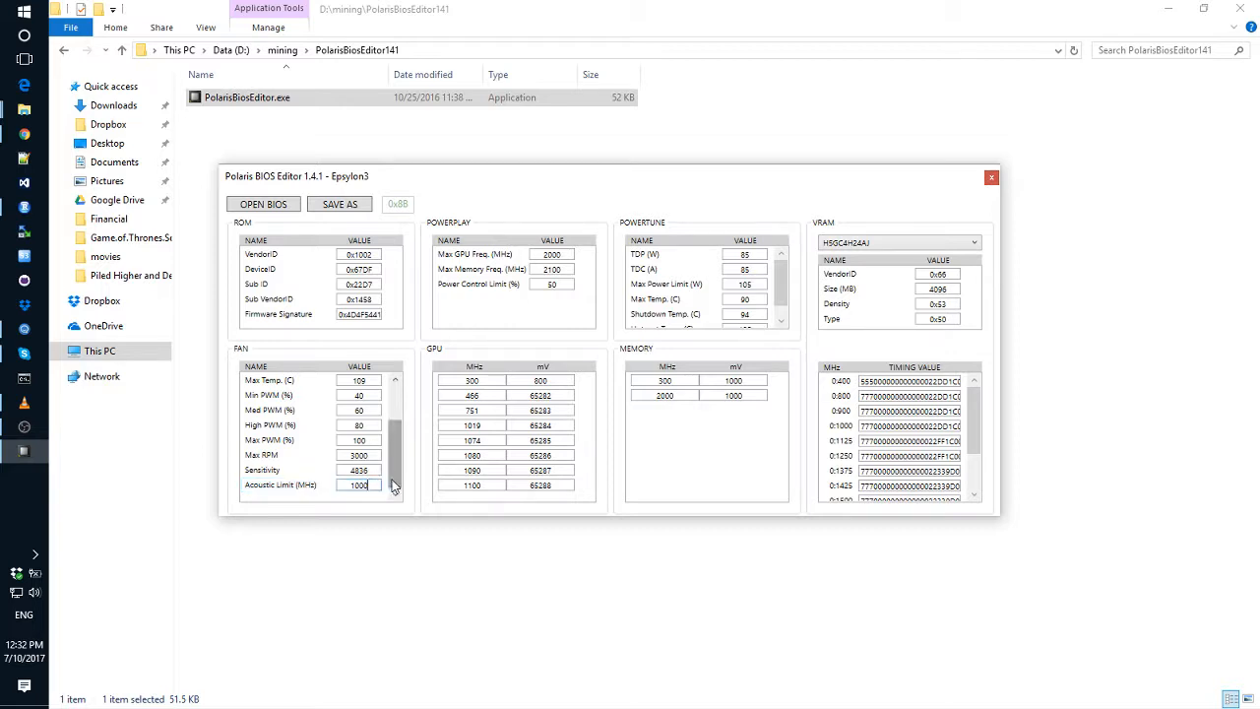
mouse_move(393, 485)
left_mouse_down()
mouse_move(399, 436)
mouse_move(401, 494)
mouse_move(399, 445)
mouse_move(402, 480)
left_mouse_up()
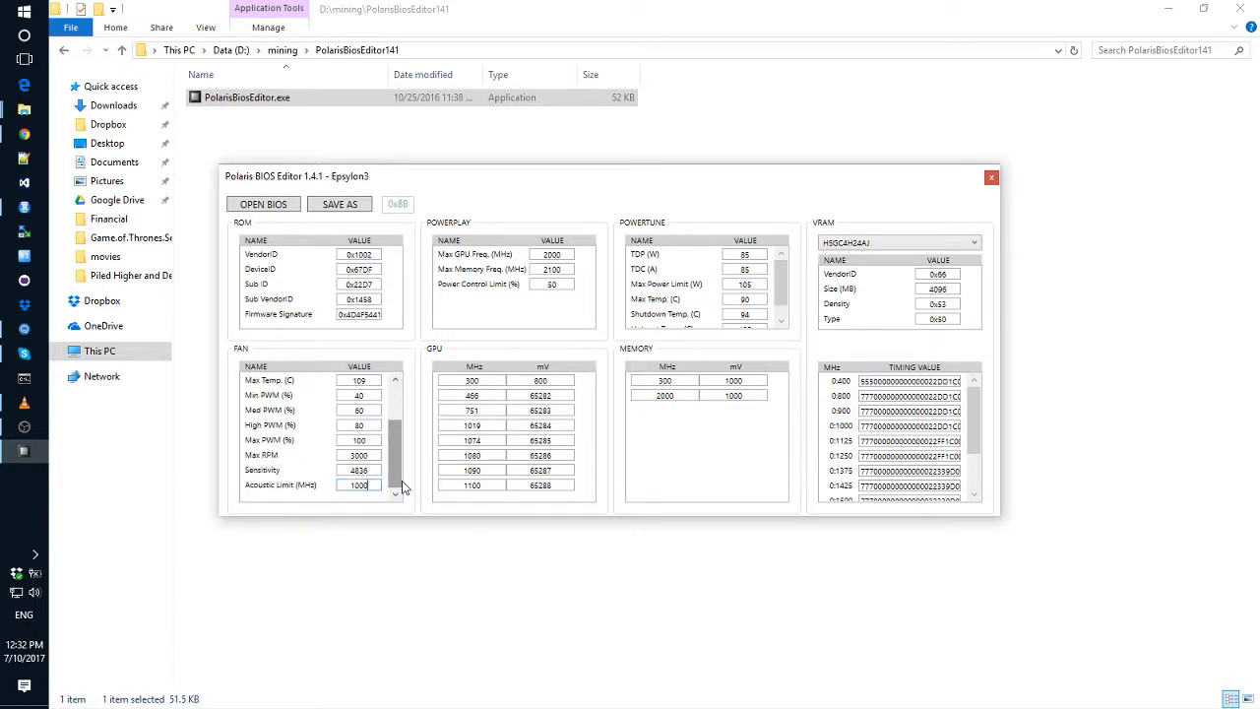